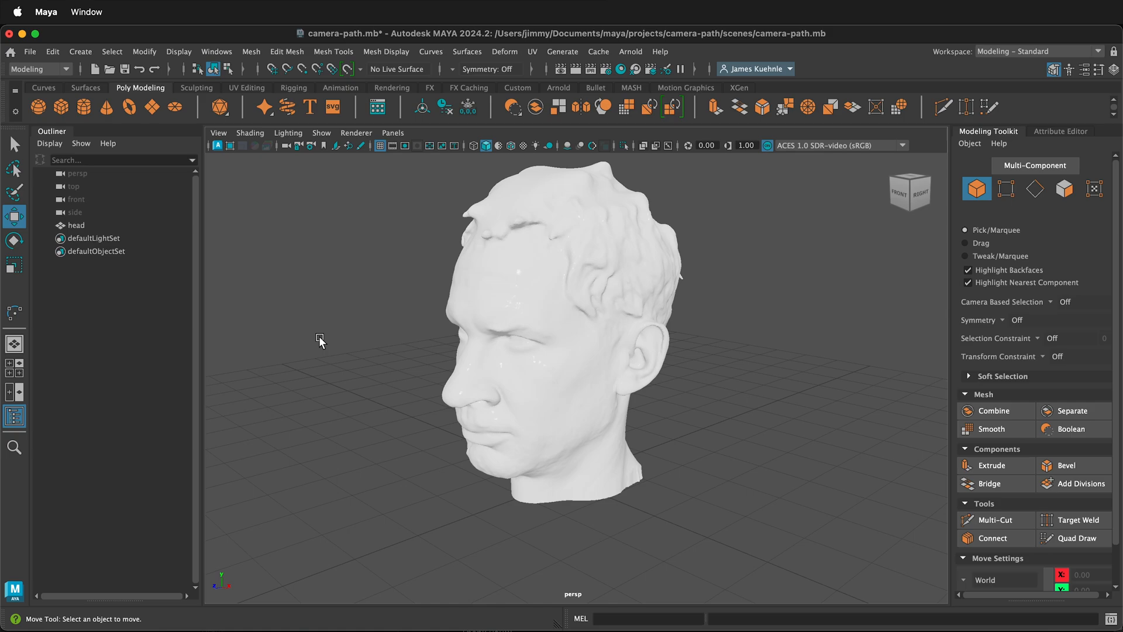
# Switch the menu set from Modeling to Animation.
pyautogui.click(68, 68)
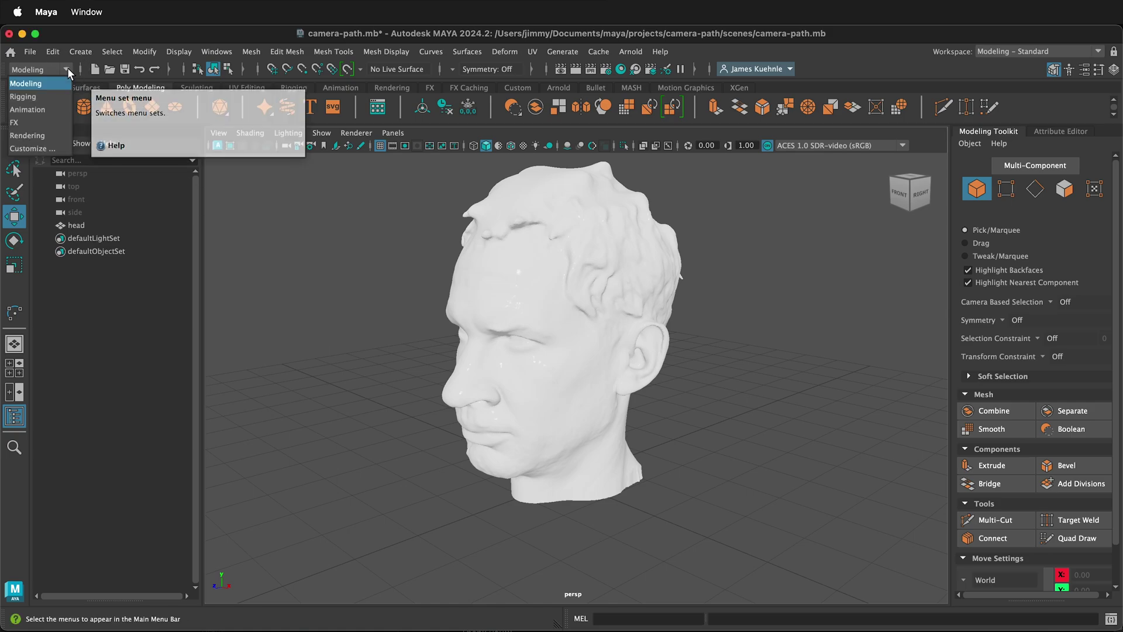
pyautogui.click(43, 112)
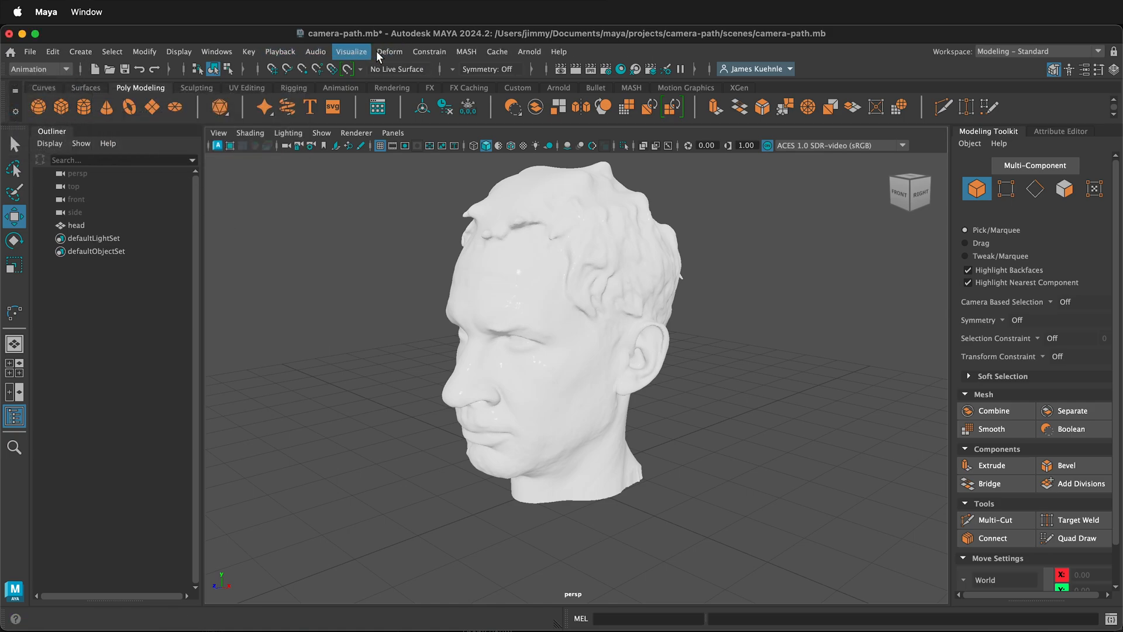
# Create a turntable for the head via Visualize > Create Turntable and select group1.
pyautogui.click(562, 292)
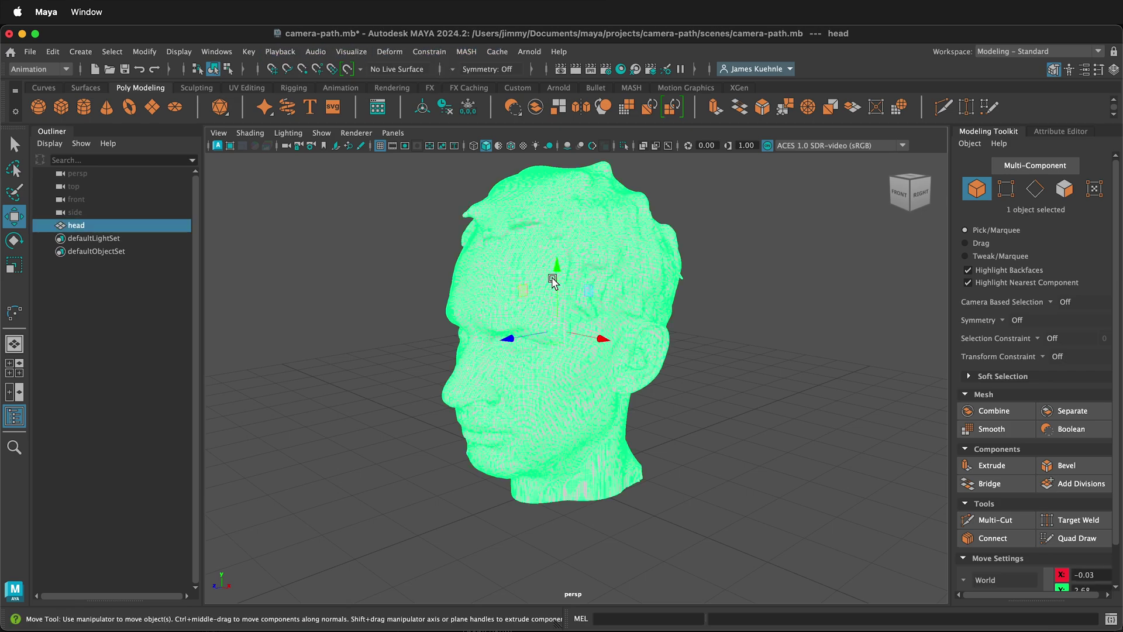
pyautogui.click(363, 56)
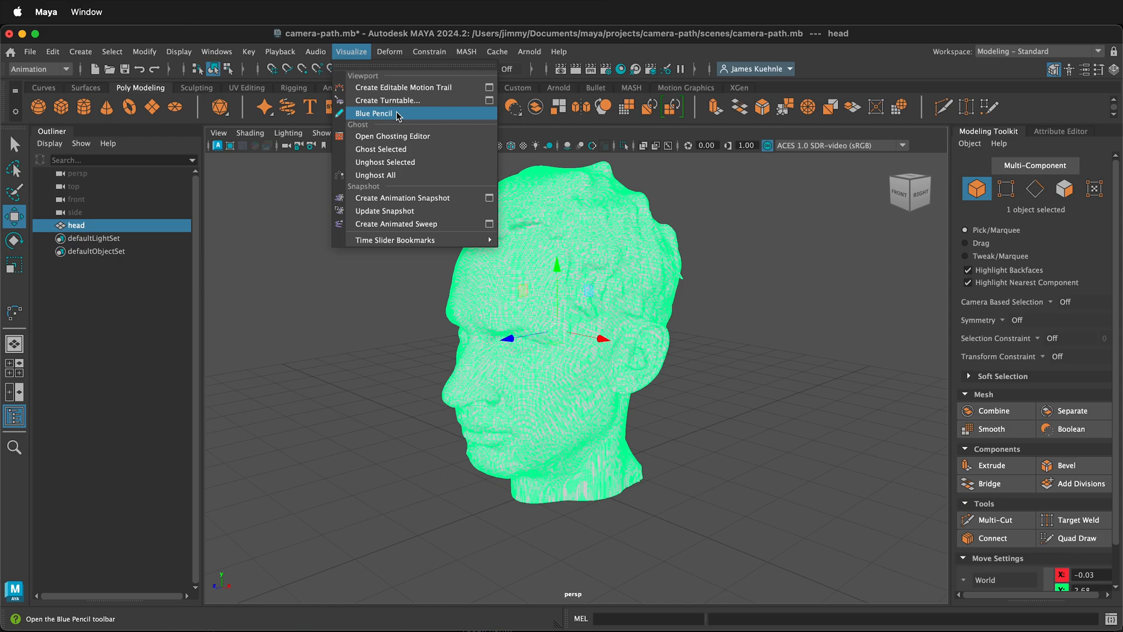
pyautogui.click(414, 105)
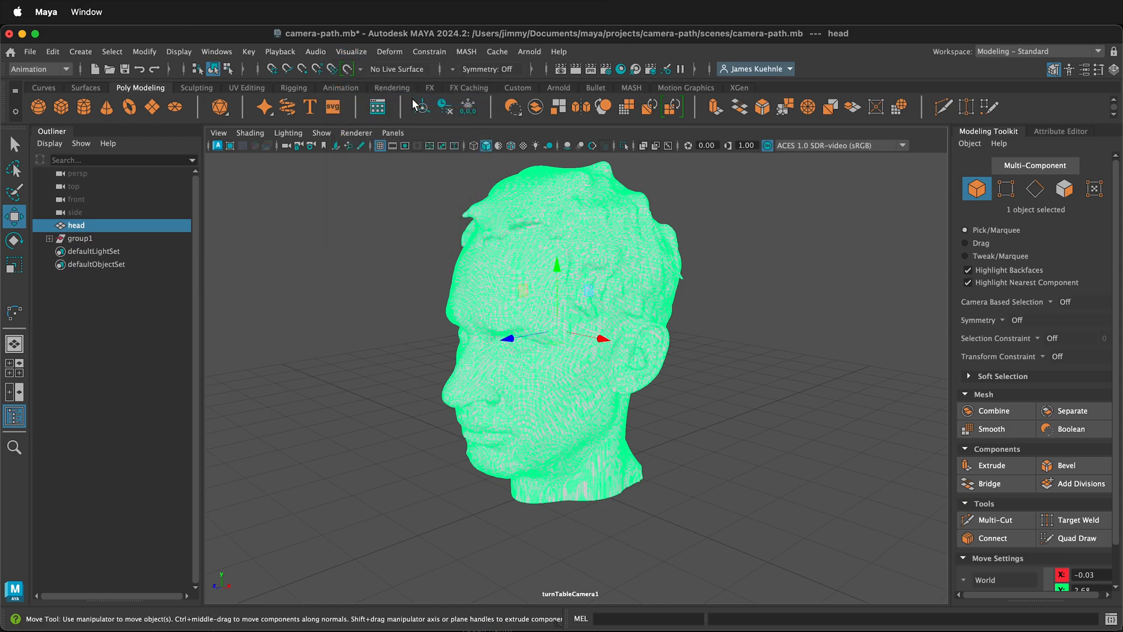
pyautogui.click(79, 239)
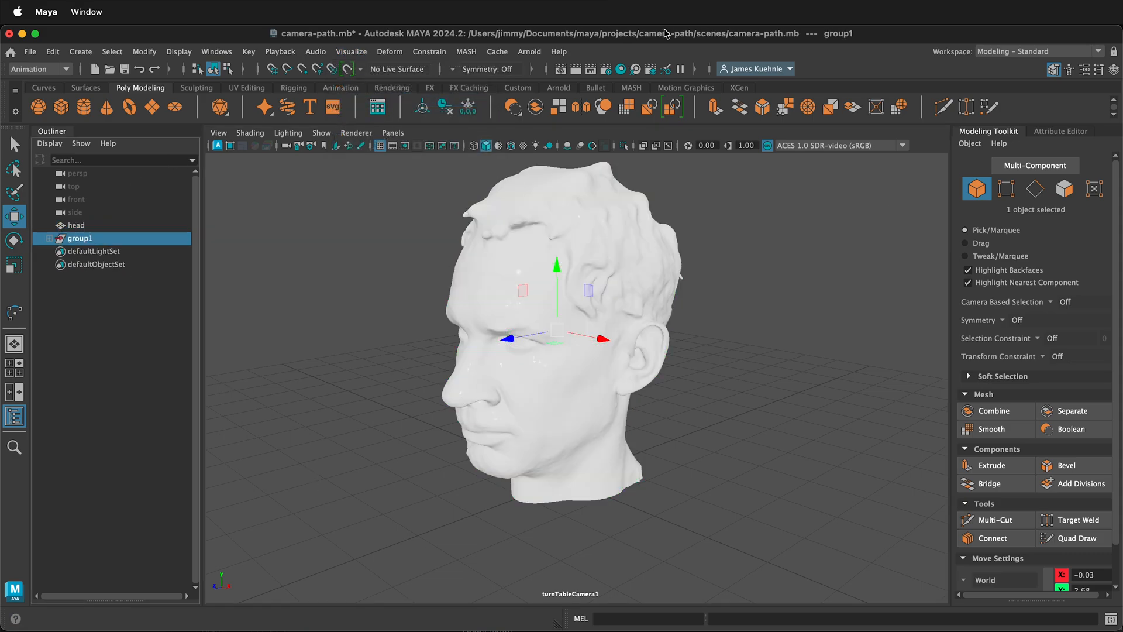
# Switch to the Animation workspace and scrub through the group's Rotate Y spin.
pyautogui.click(997, 51)
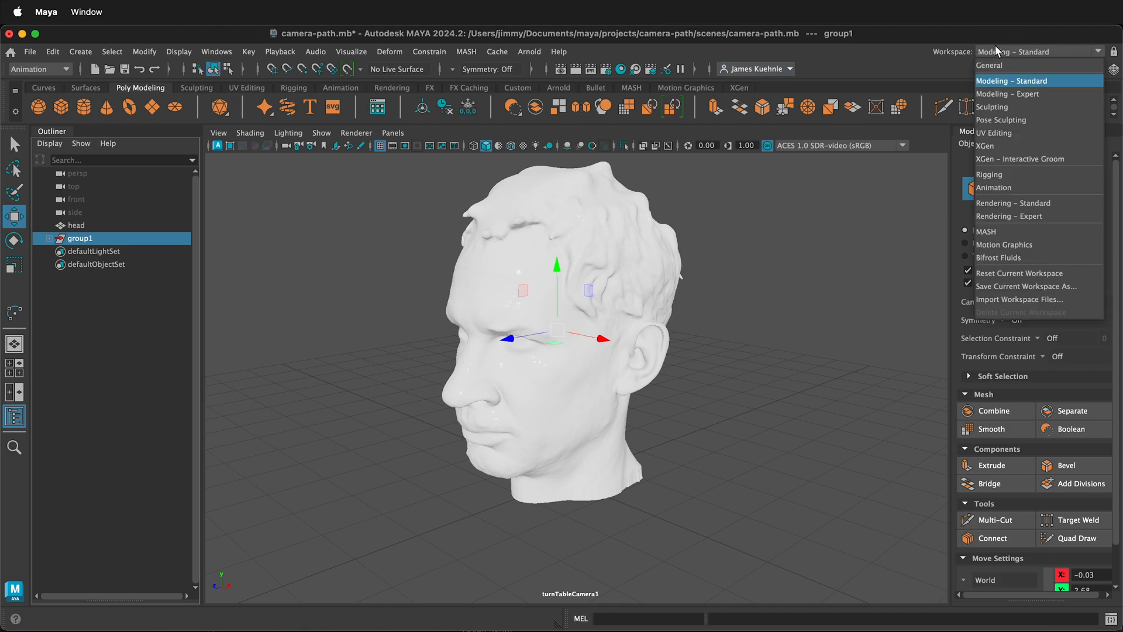
pyautogui.click(986, 192)
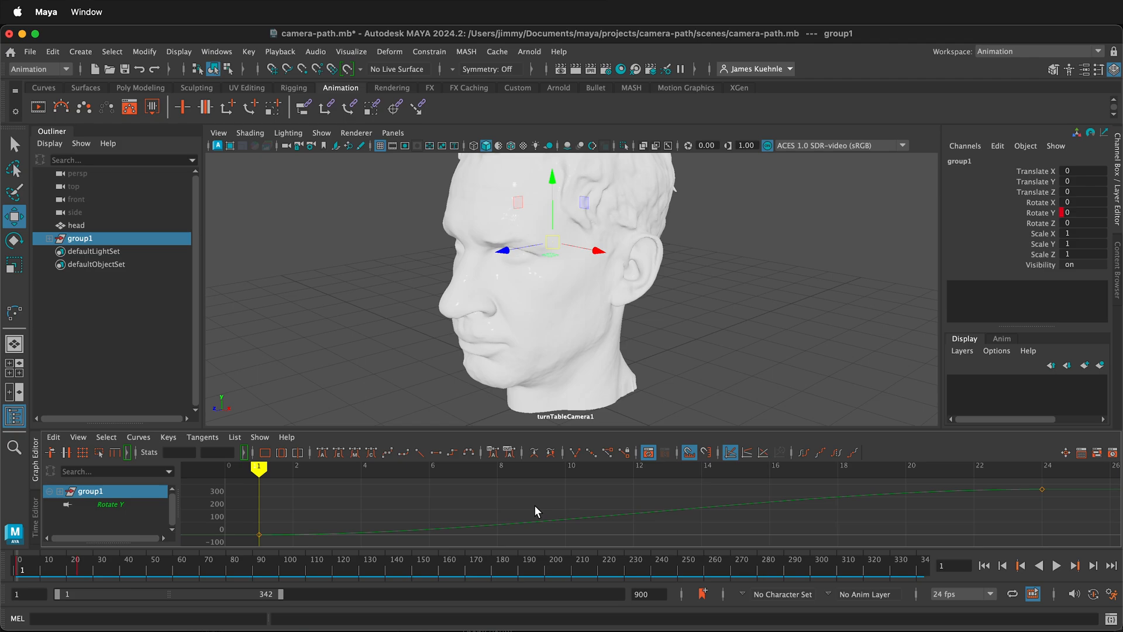
pyautogui.moveTo(260, 468)
pyautogui.mouseDown()
pyautogui.moveTo(746, 513)
pyautogui.moveTo(730, 516)
pyautogui.mouseUp()
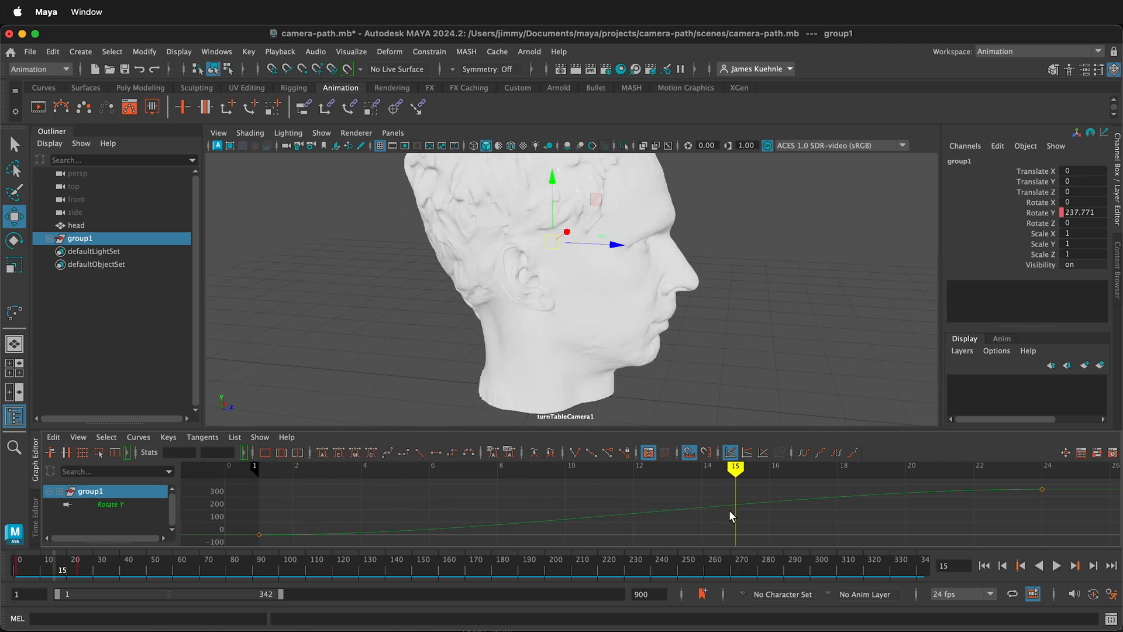
pyautogui.moveTo(735, 469)
pyautogui.mouseDown()
pyautogui.moveTo(395, 495)
pyautogui.moveTo(834, 494)
pyautogui.moveTo(260, 493)
pyautogui.mouseUp()
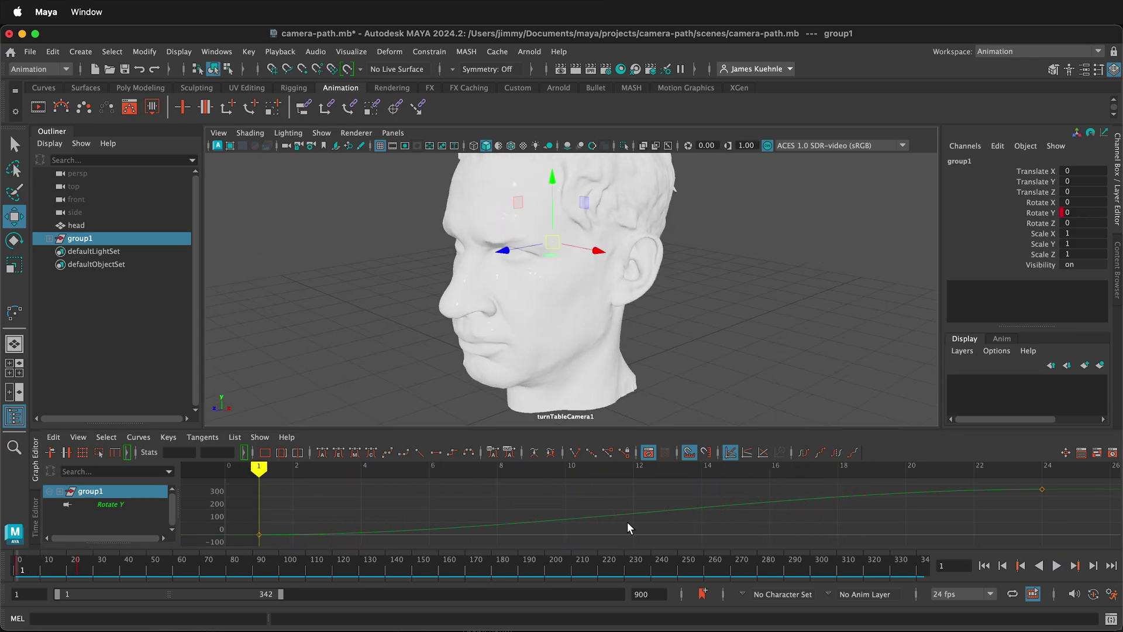
# Play the 24-frame turntable rotation, stop it and return to frame 1.
pyautogui.click(1057, 566)
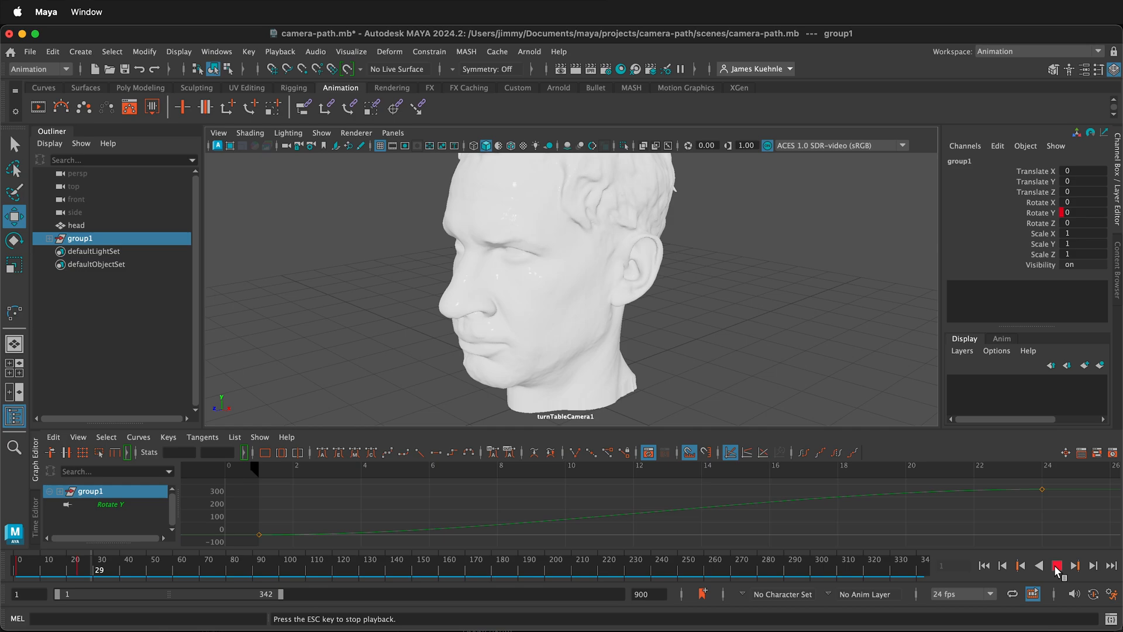
pyautogui.click(1057, 566)
pyautogui.click(984, 566)
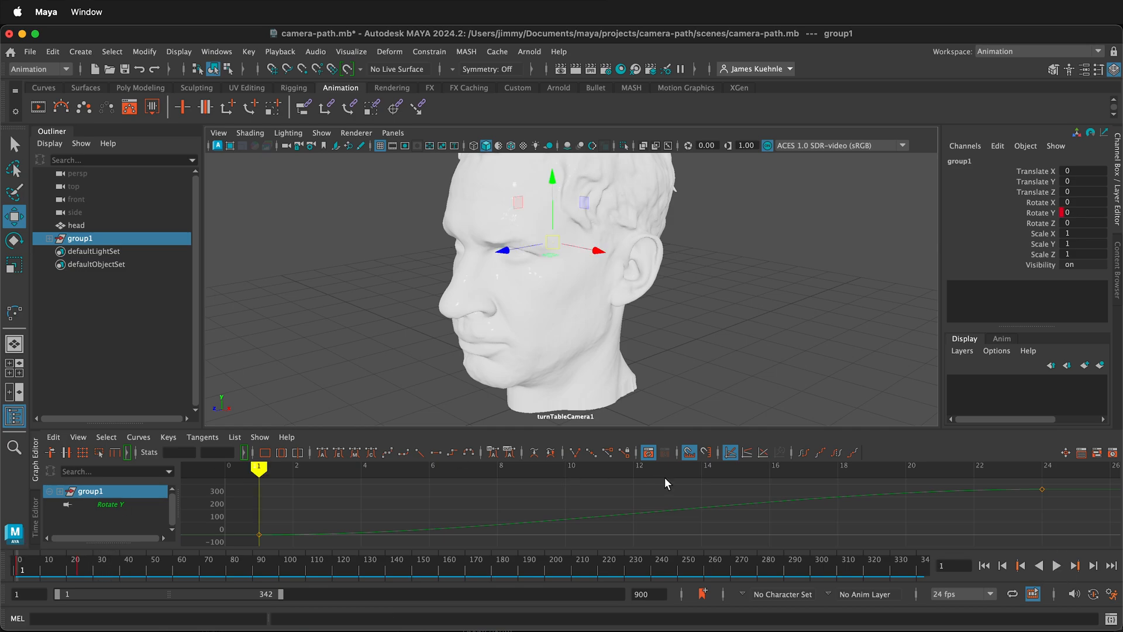
# Set the Rotate Y curve's post-infinity to Cycle with Offset and play to verify the loop.
pyautogui.click(789, 497)
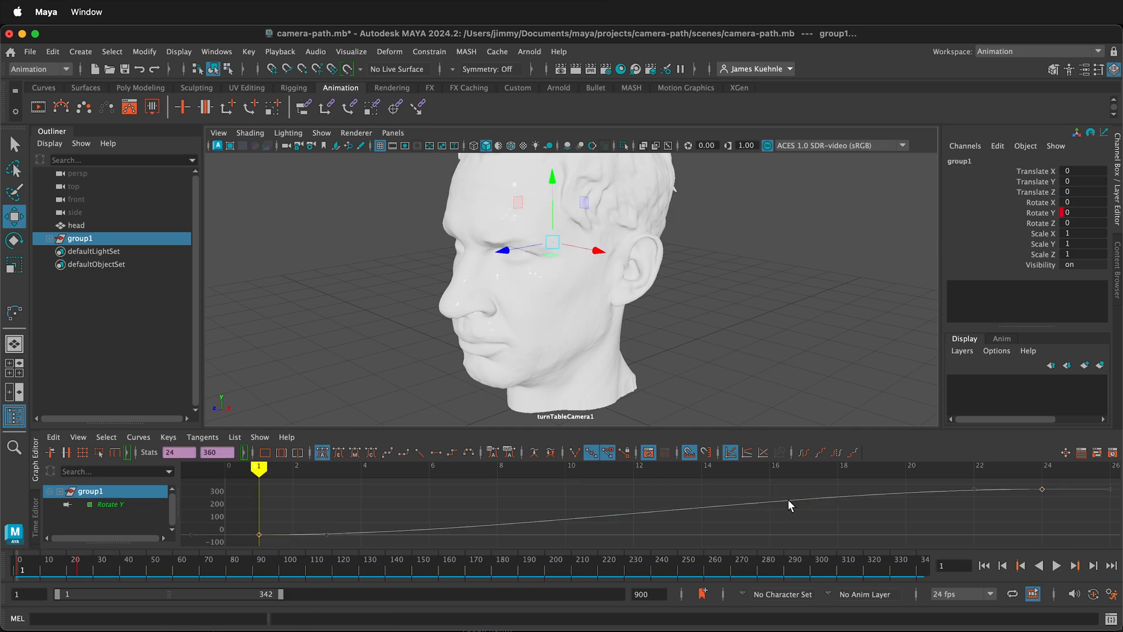
pyautogui.click(141, 442)
pyautogui.moveTo(167, 375)
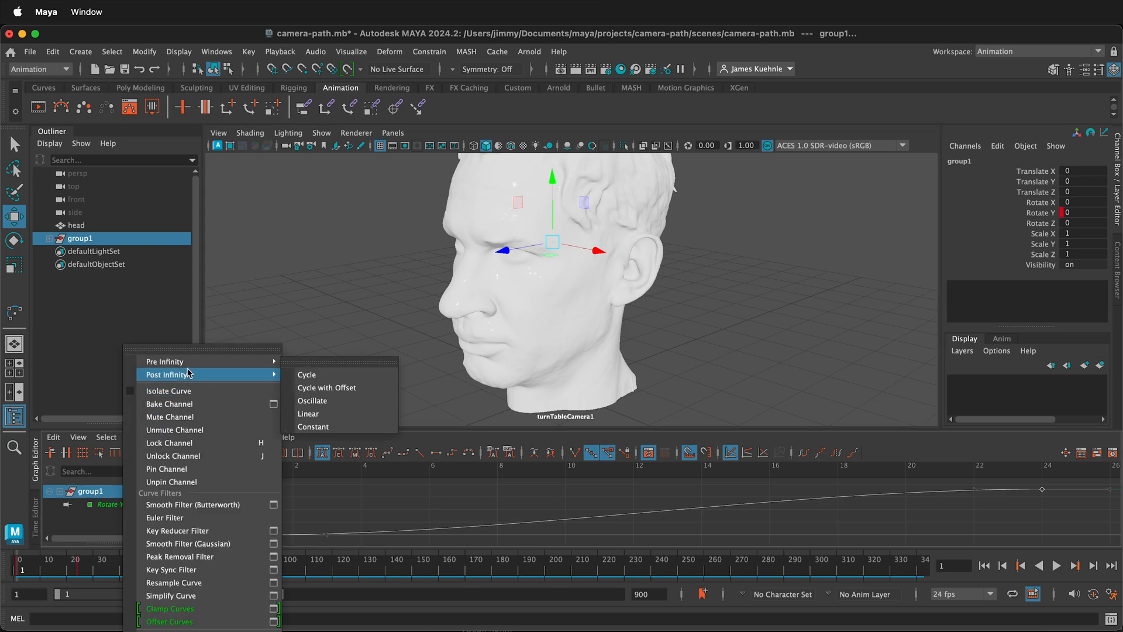
pyautogui.click(306, 388)
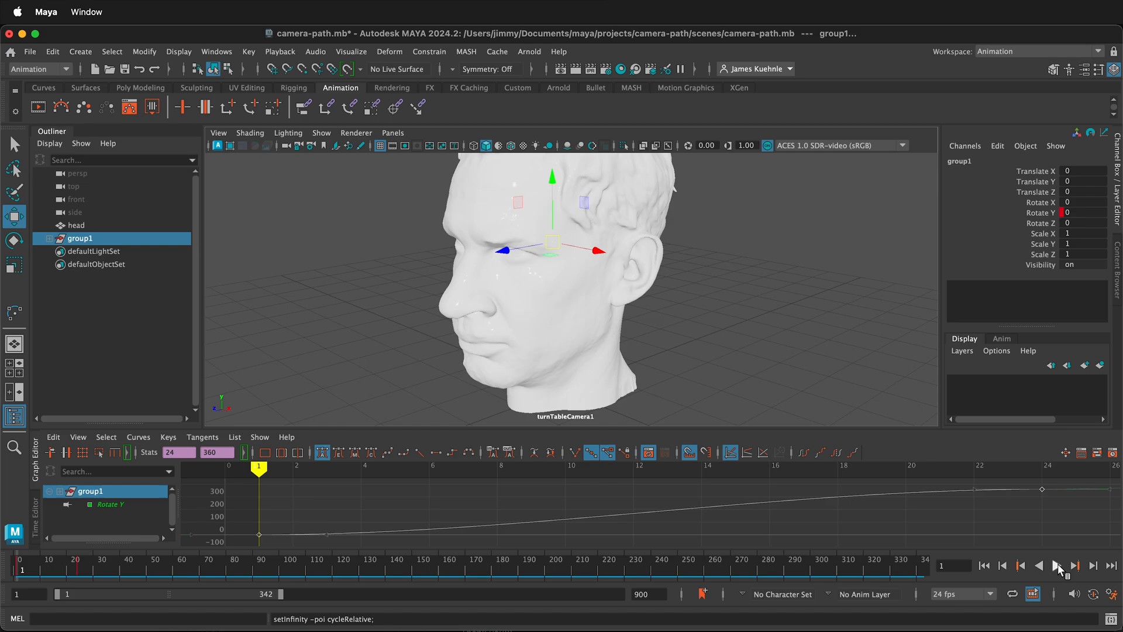
pyautogui.click(1058, 563)
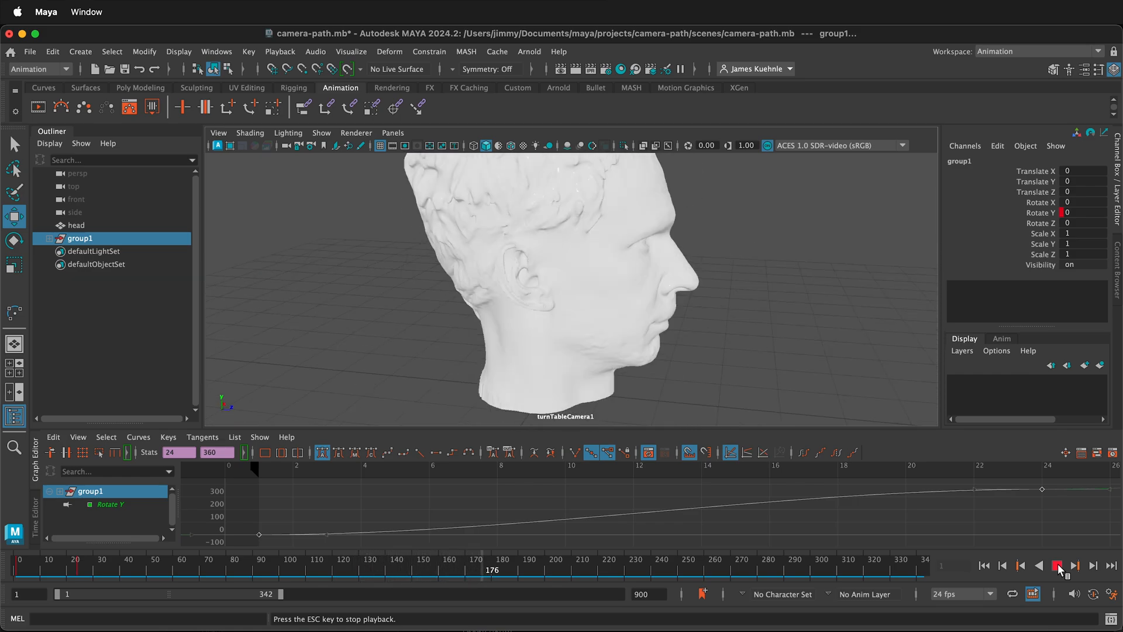
pyautogui.click(1057, 566)
# Give the Rotate Y curve linear tangents for constant-speed spin and play to check it.
pyautogui.click(701, 507)
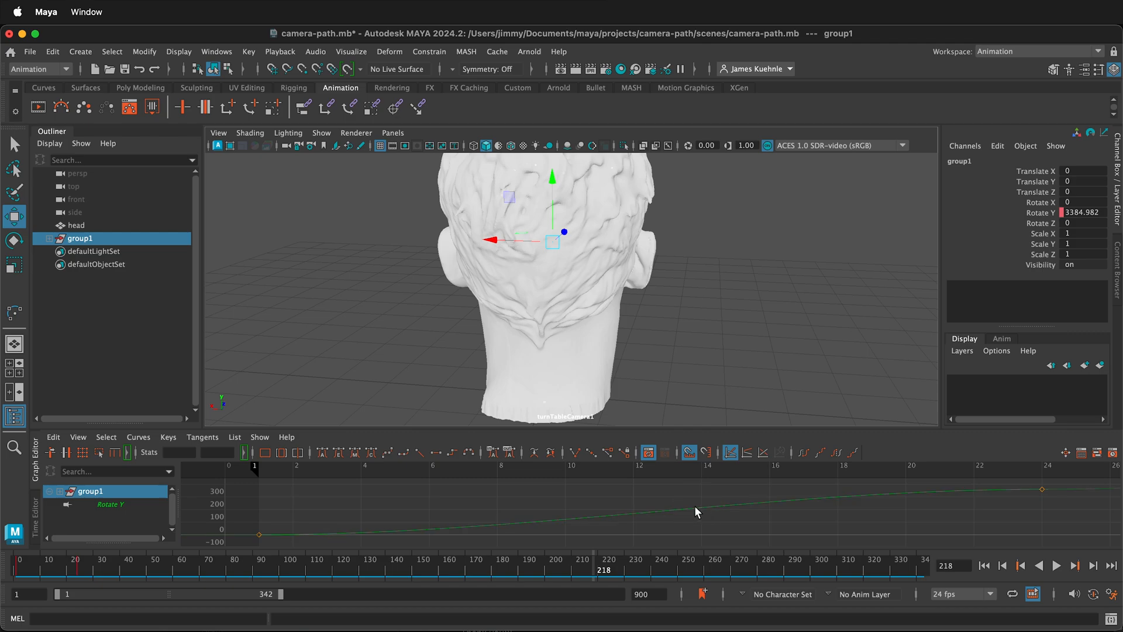
pyautogui.click(691, 506)
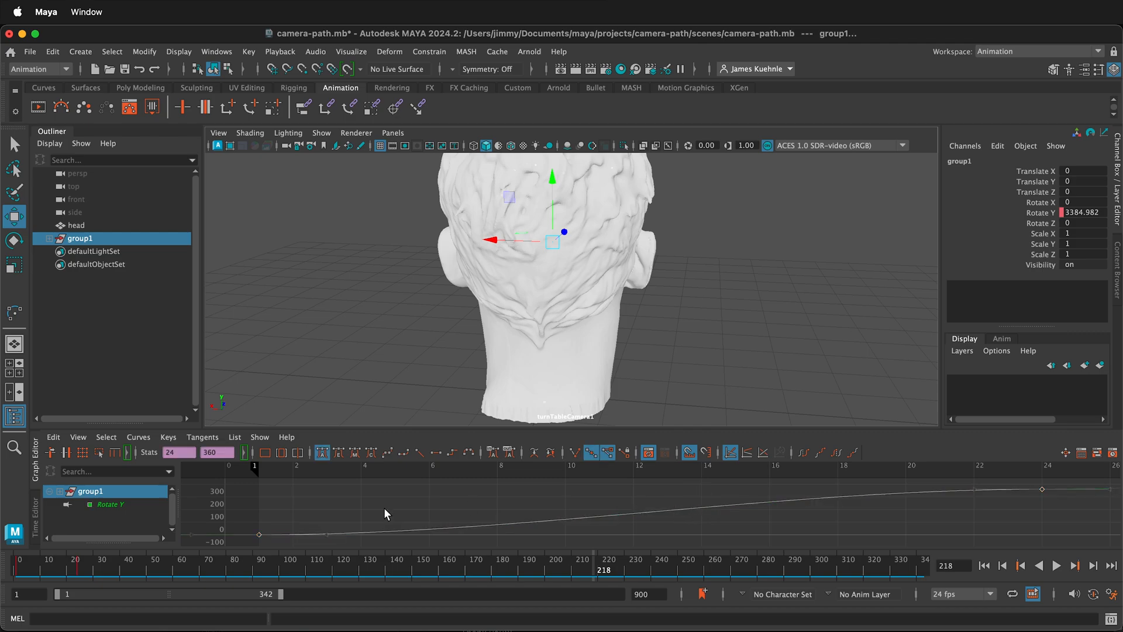
pyautogui.click(210, 441)
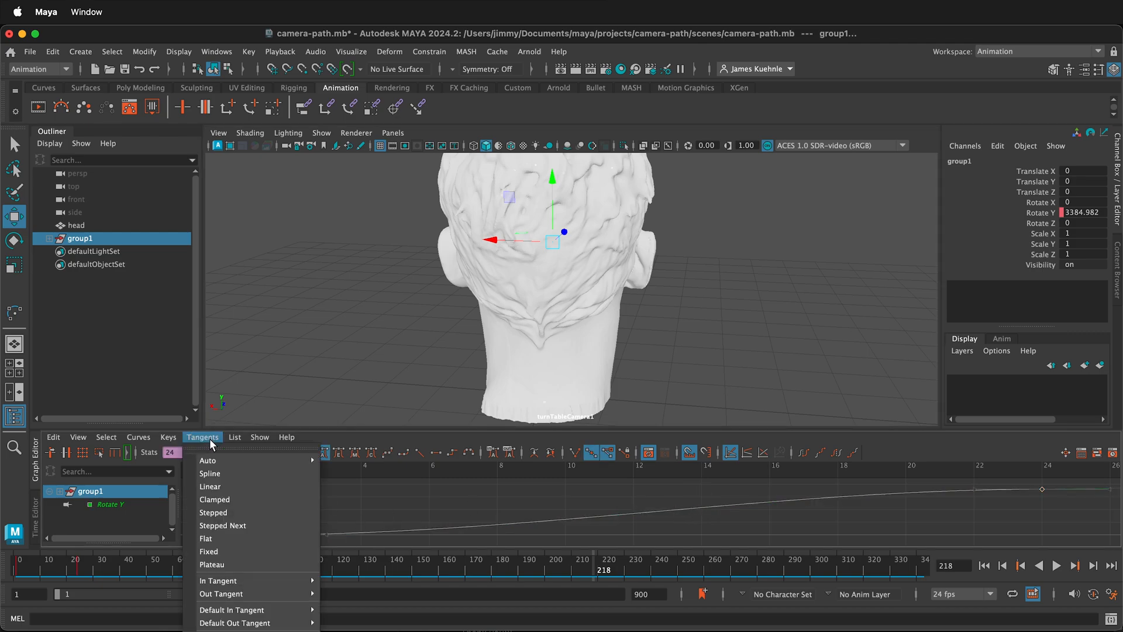
pyautogui.click(223, 487)
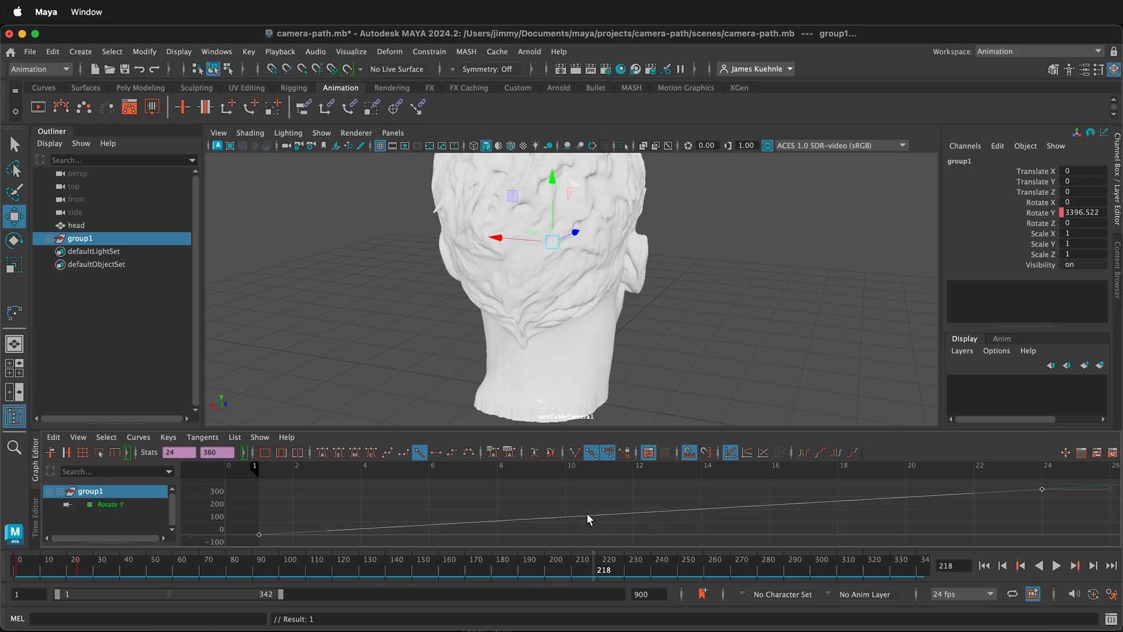
pyautogui.click(282, 472)
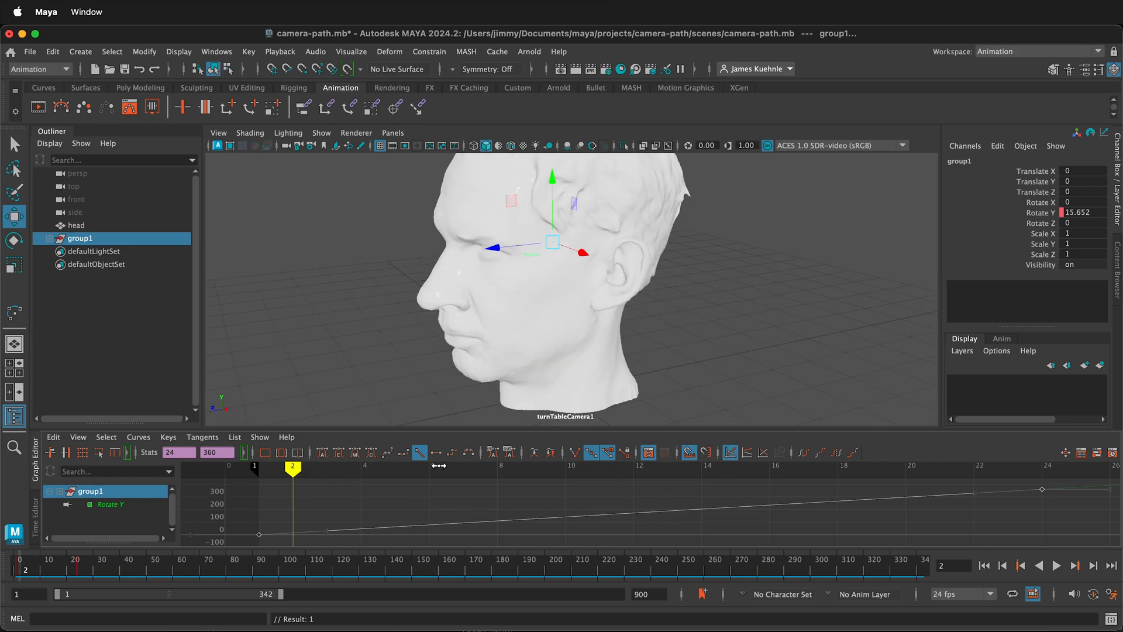
pyautogui.click(1058, 566)
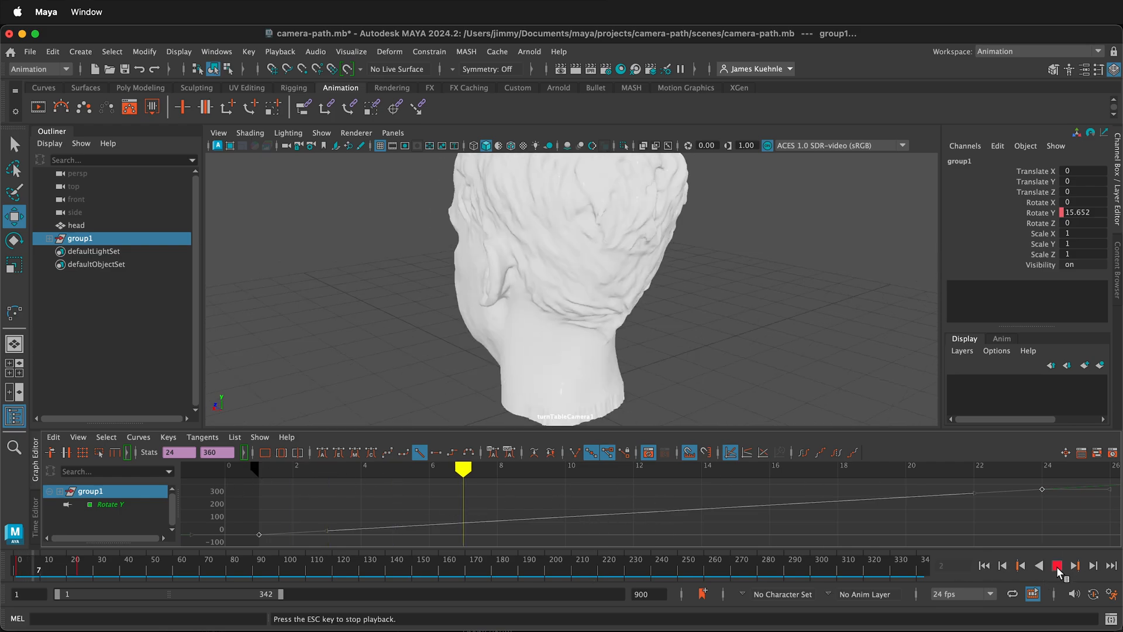
pyautogui.click(1057, 567)
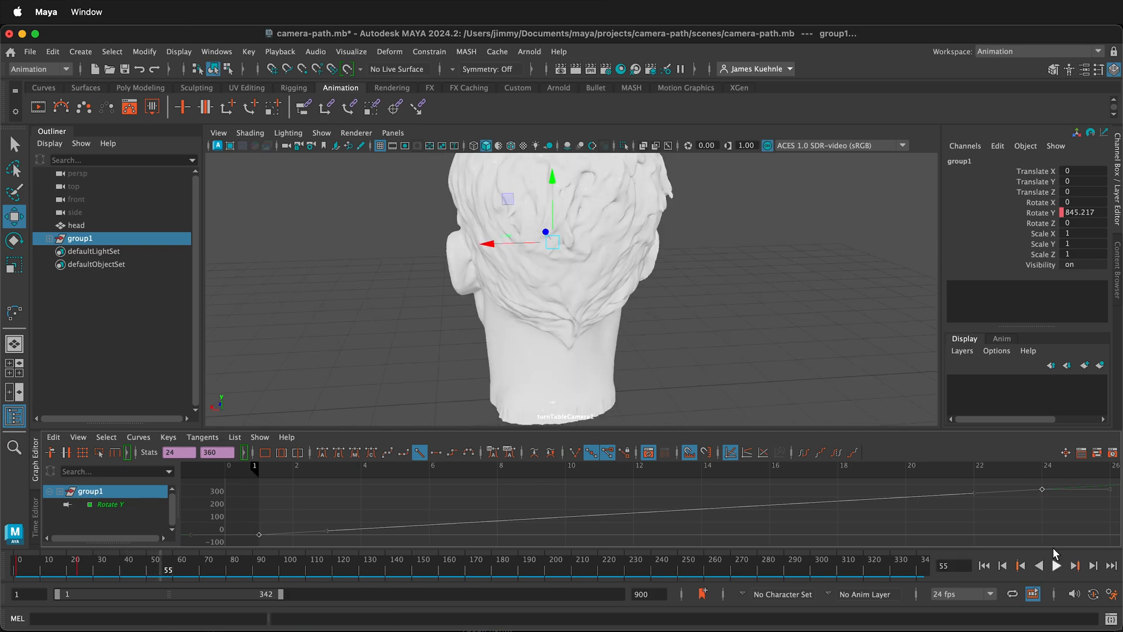
# Nudge the Rotate Y end key slightly later and save the scene.
pyautogui.moveTo(1043, 494); pyautogui.dragTo(1064, 493)
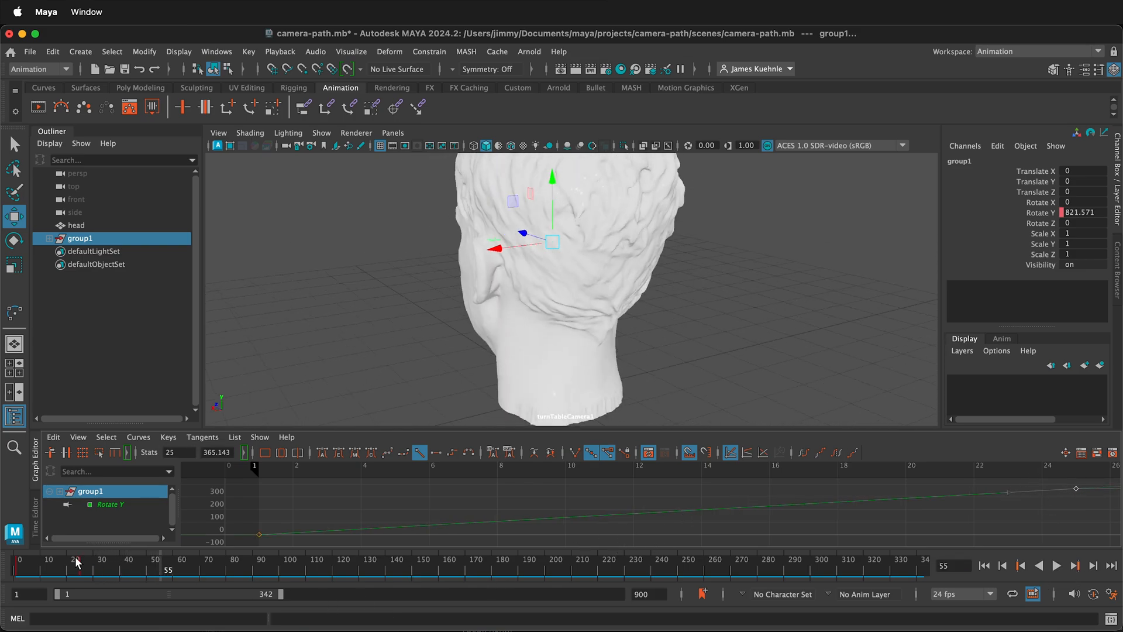
pyautogui.click(803, 498)
pyautogui.press('super+s')
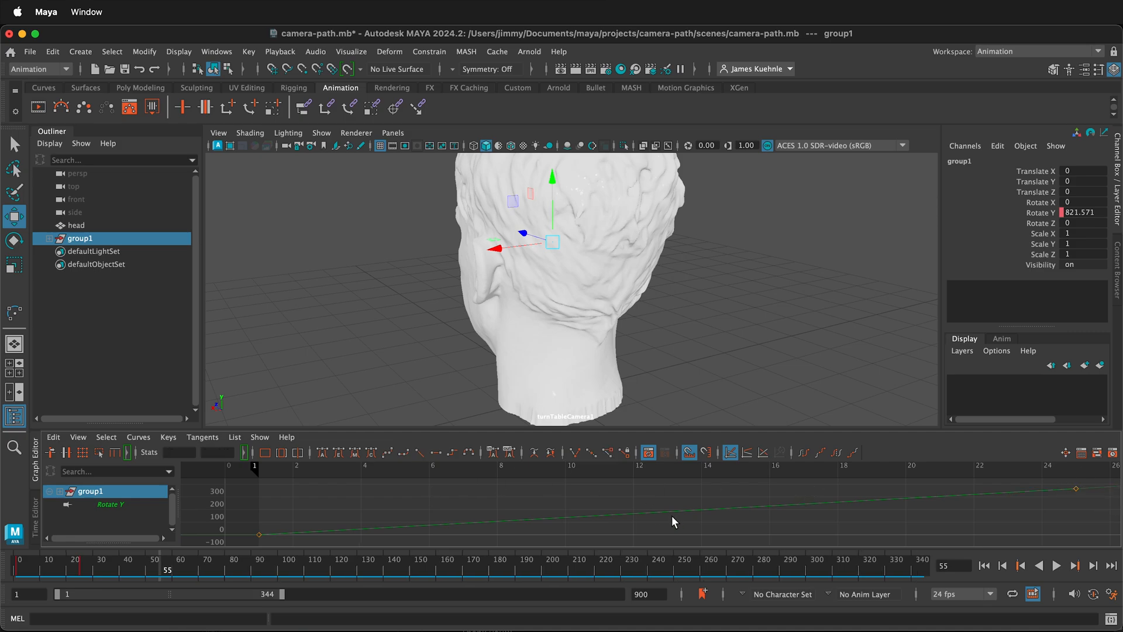
pyautogui.scroll(-2, 672, 518)
# Move the Rotate Y end key out to frame 32 and play the slower spin.
pyautogui.moveTo(946, 497); pyautogui.dragTo(1102, 496)
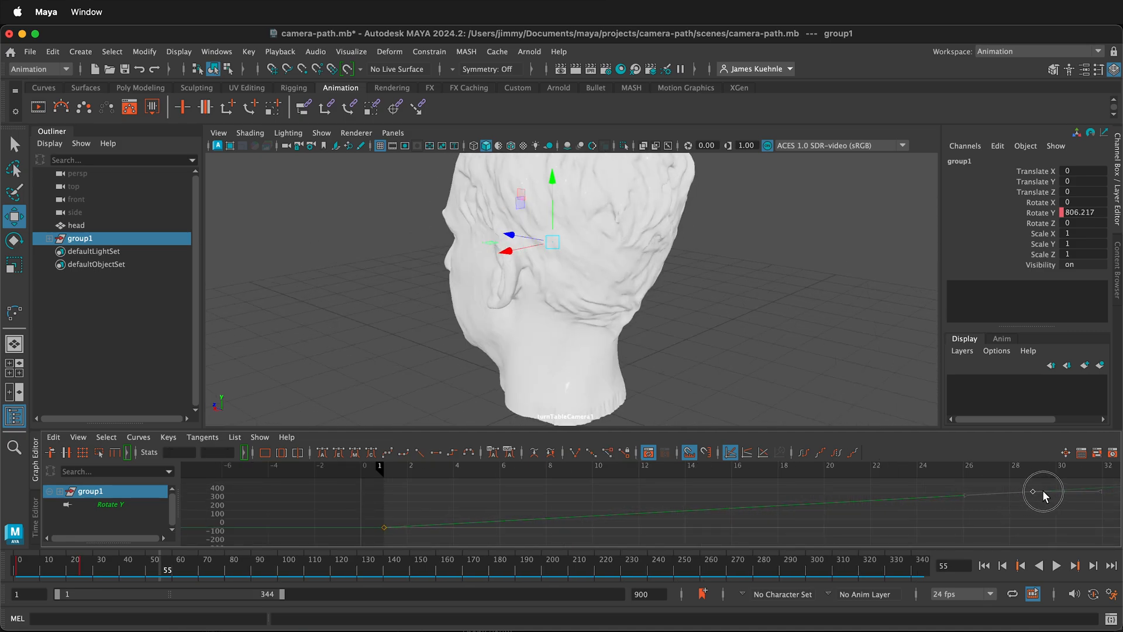
pyautogui.click(1103, 492)
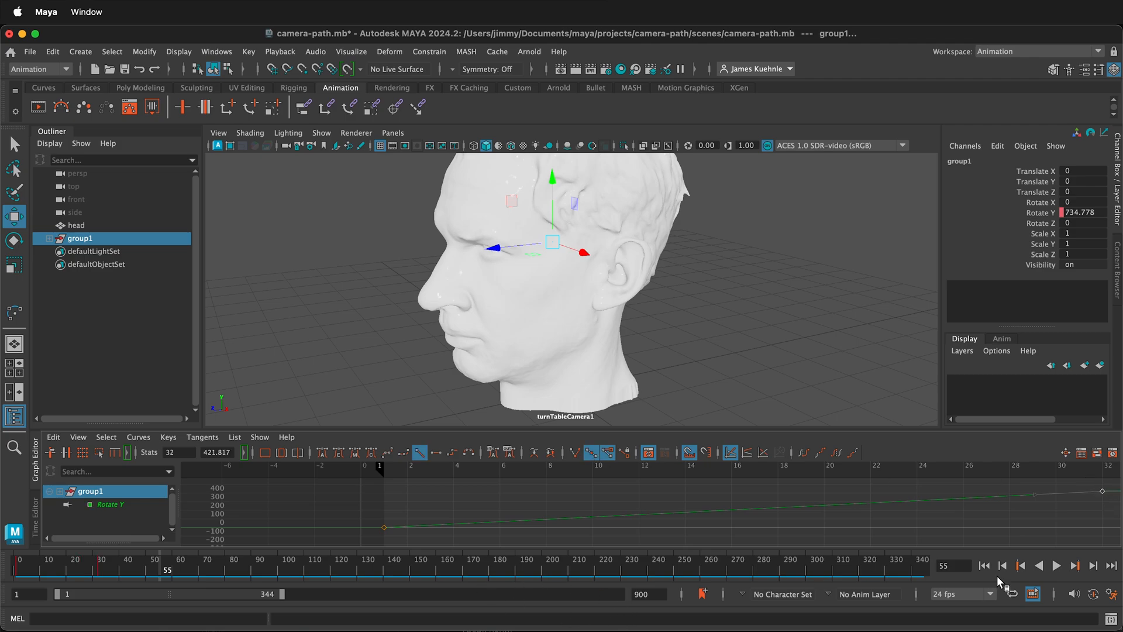
pyautogui.click(1056, 566)
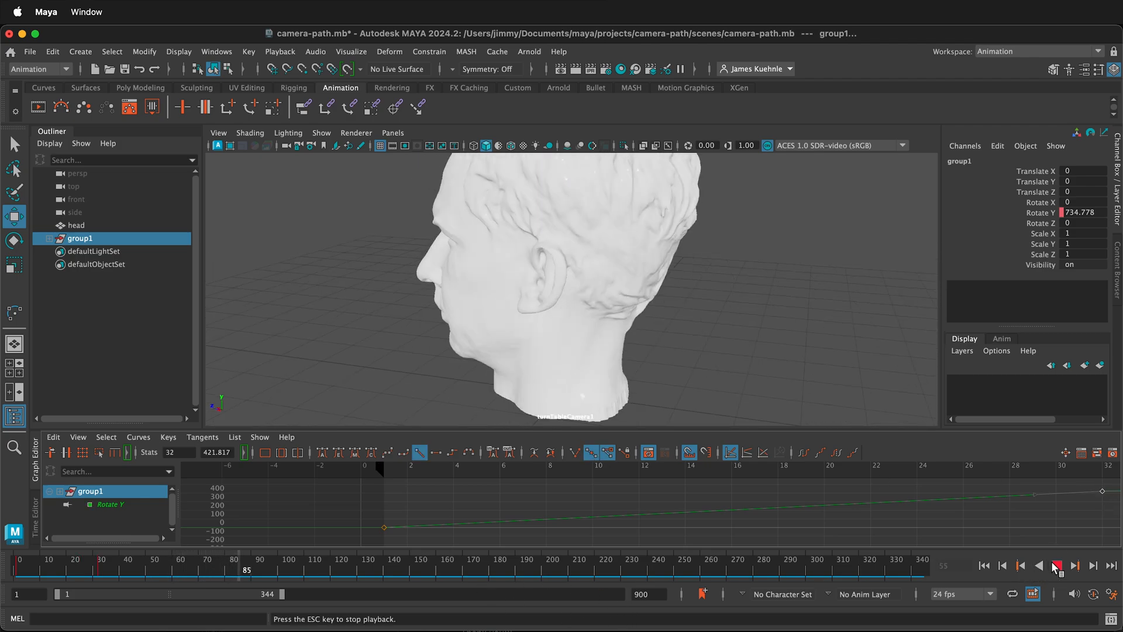